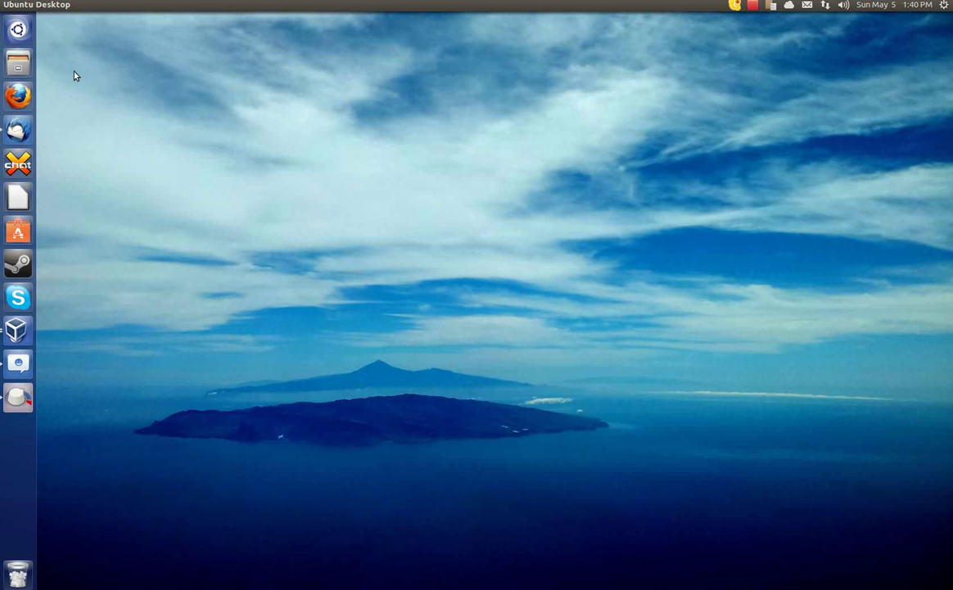
# Step: Launch Disks from a Dash search for 'disk' and move its window into view
pyautogui.click(19, 33)
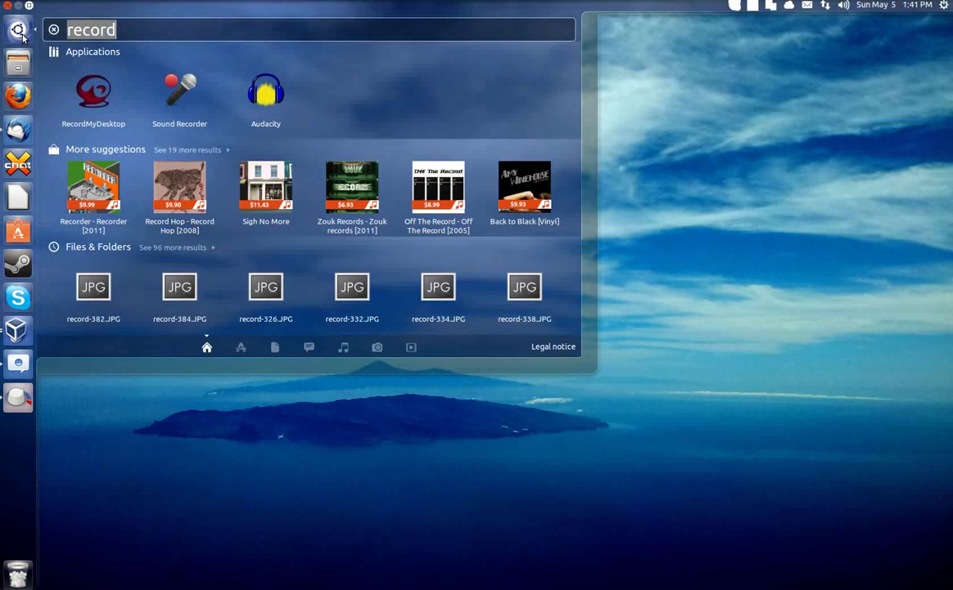
pyautogui.write('disk')
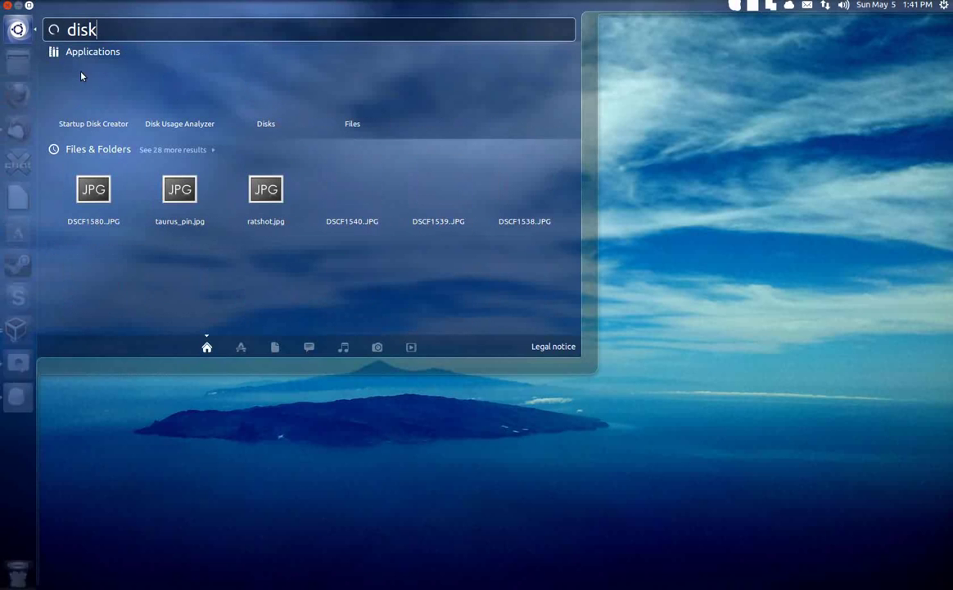
pyautogui.click(267, 101)
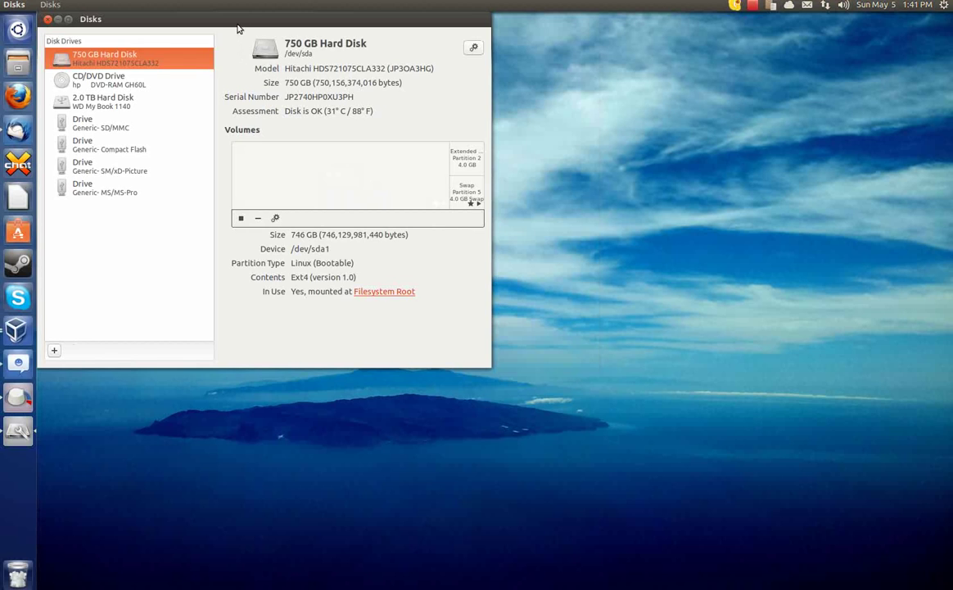
pyautogui.moveTo(238, 25); pyautogui.dragTo(335, 49)
# Step: Select the 2.0 TB hard disk and open its partition's Edit Mount Options dialog
pyautogui.click(182, 123)
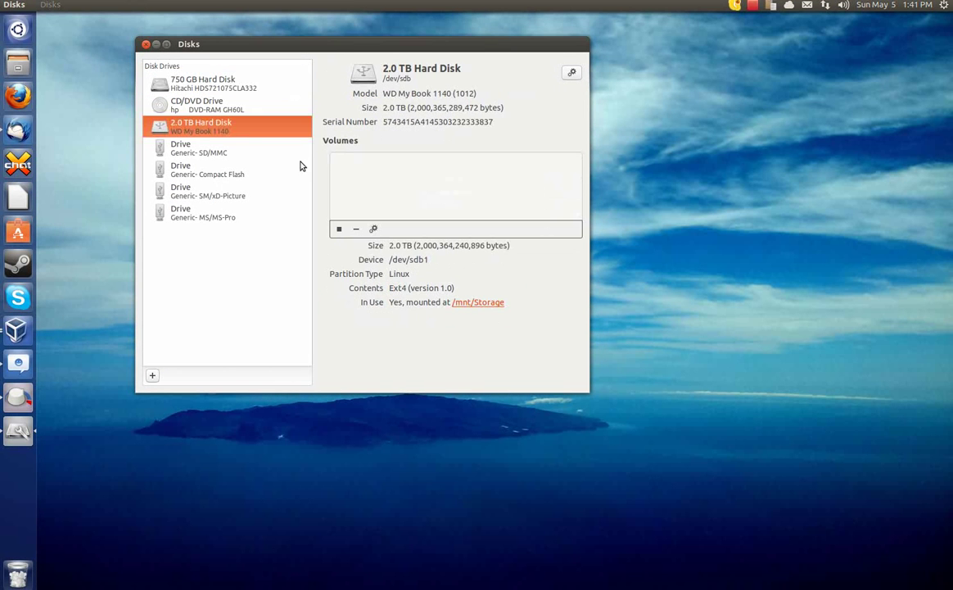
pyautogui.click(572, 73)
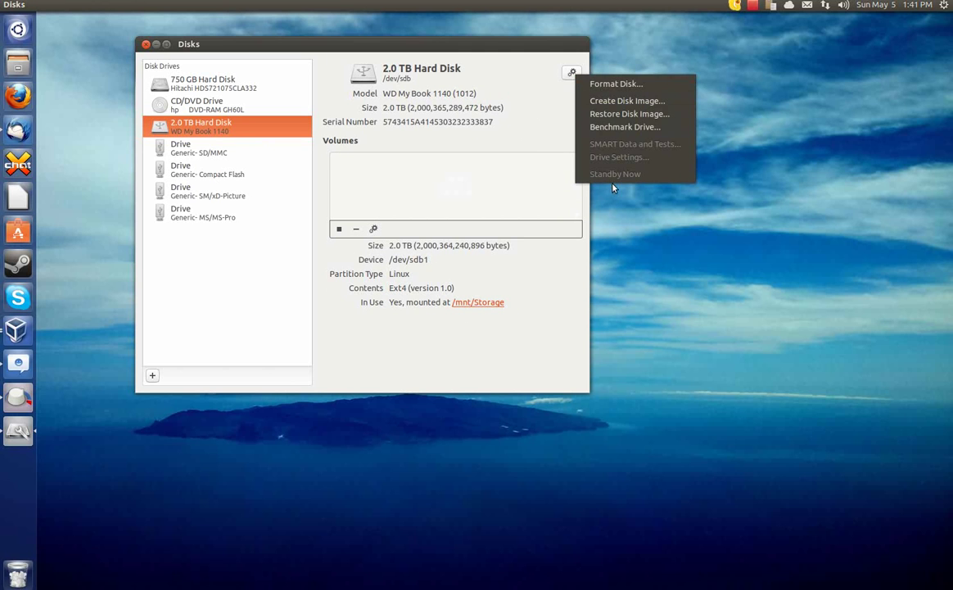
pyautogui.click(354, 249)
pyautogui.click(373, 229)
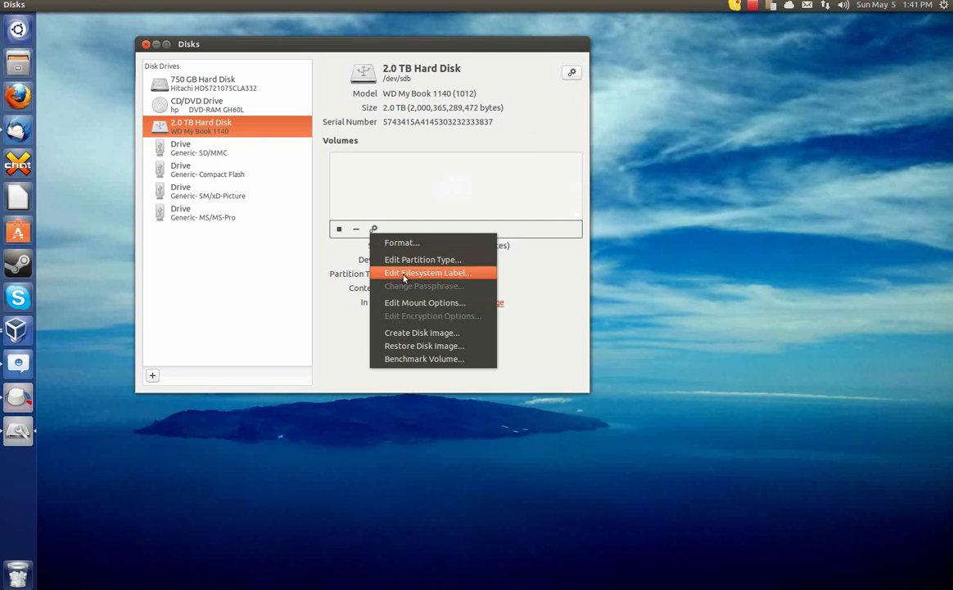
pyautogui.click(417, 302)
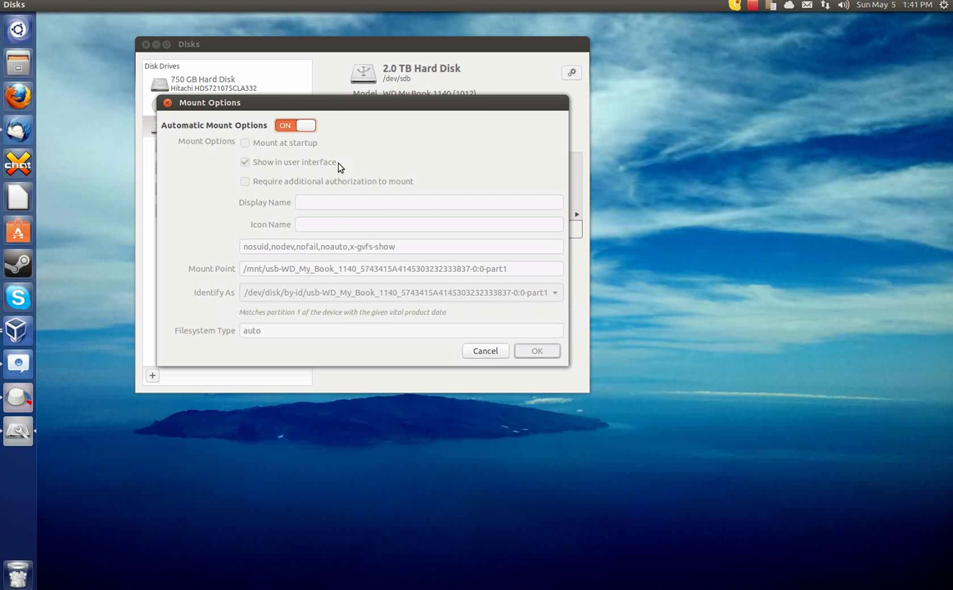
# Step: Cancel the partition's Mount Options dialog without changes, then close the Disks window
pyautogui.moveTo(305, 108); pyautogui.dragTo(667, 110)
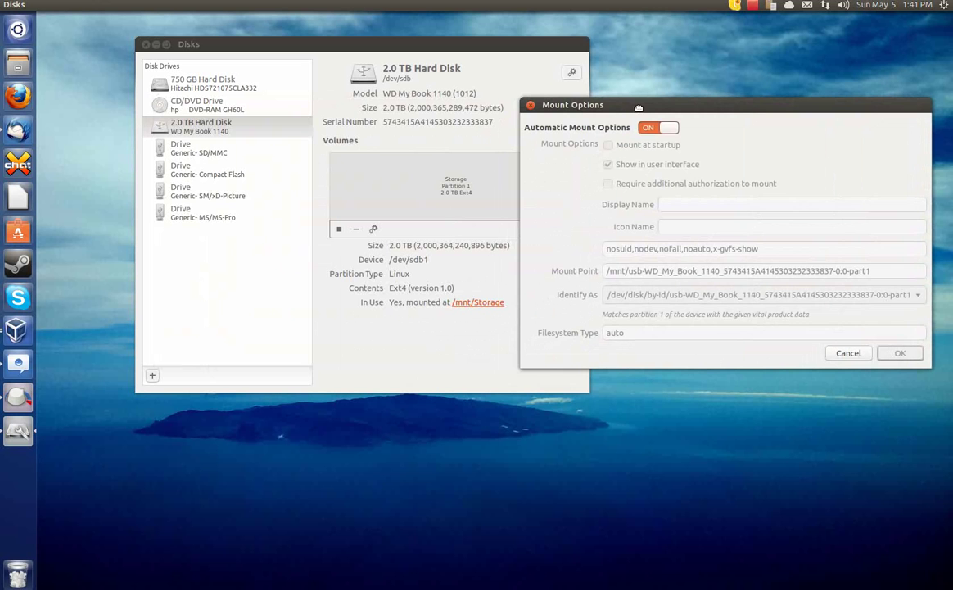
pyautogui.moveTo(474, 45); pyautogui.dragTo(396, 55)
pyautogui.moveTo(618, 105)
pyautogui.mouseDown()
pyautogui.moveTo(601, 99)
pyautogui.moveTo(620, 99)
pyautogui.mouseUp()
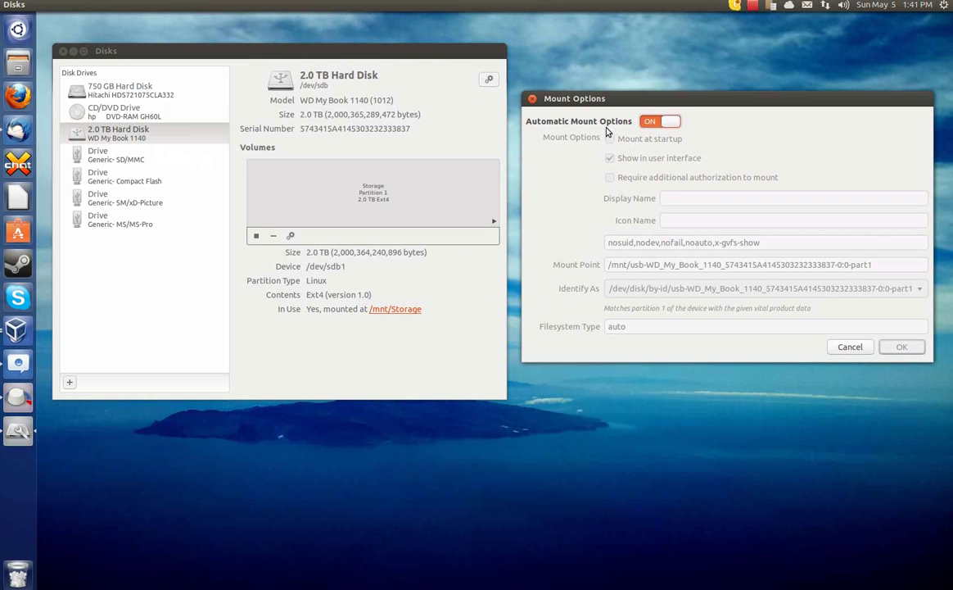
pyautogui.click(533, 99)
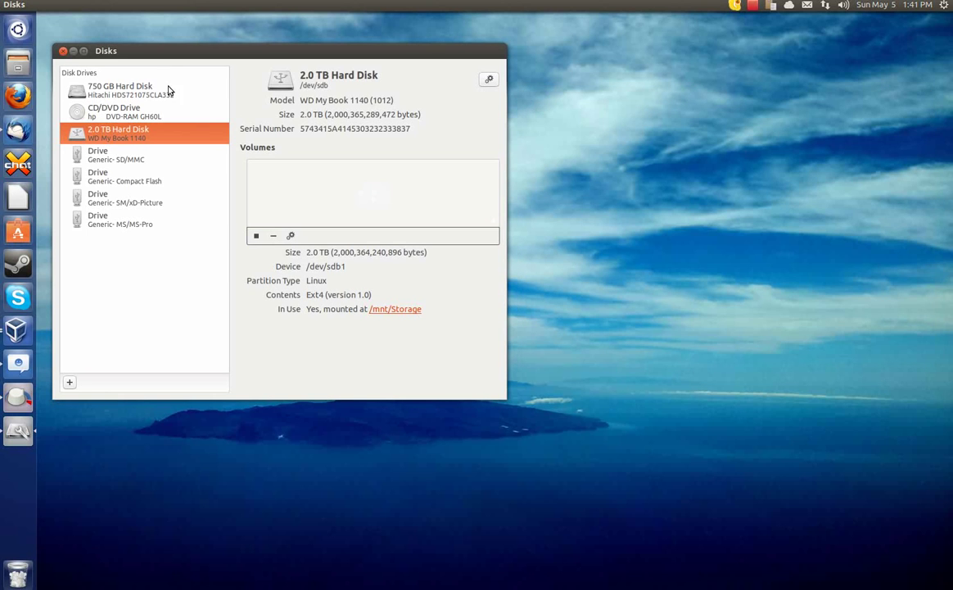
pyautogui.click(63, 51)
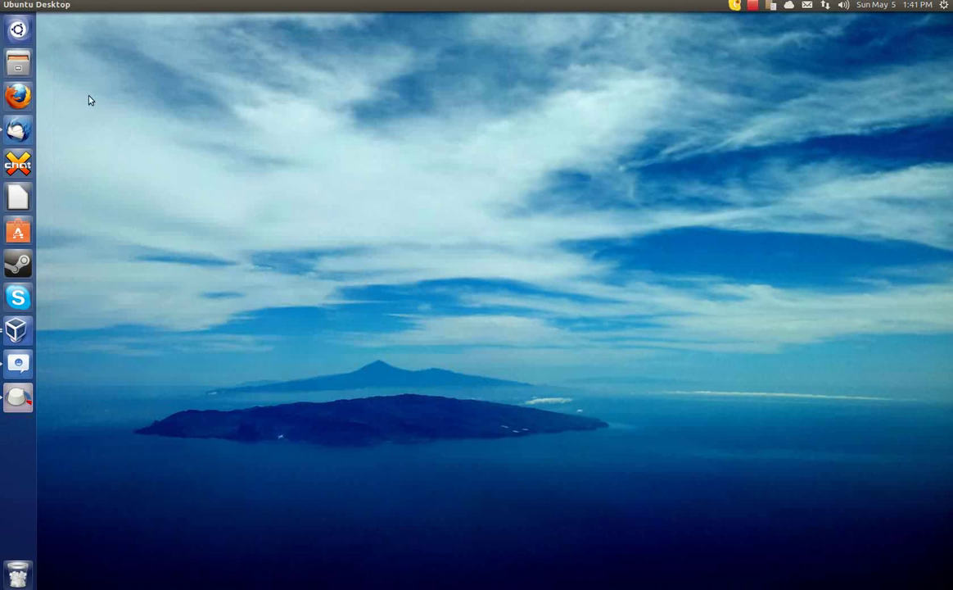
# Step: Launch Terminal from a Dash search for 'term' and position its window on screen
pyautogui.click(17, 30)
pyautogui.write('ter')
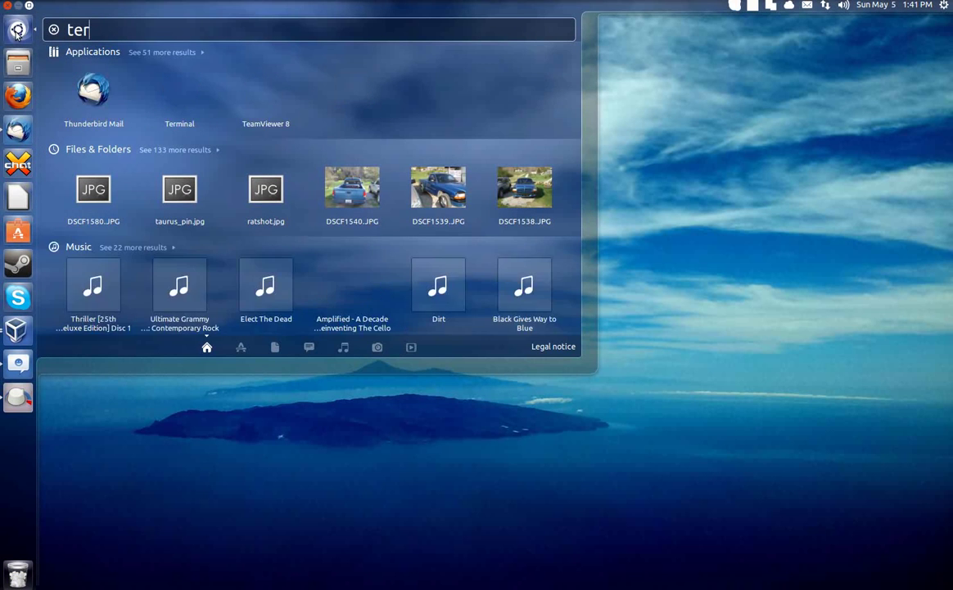
pyautogui.write('m')
pyautogui.click(90, 89)
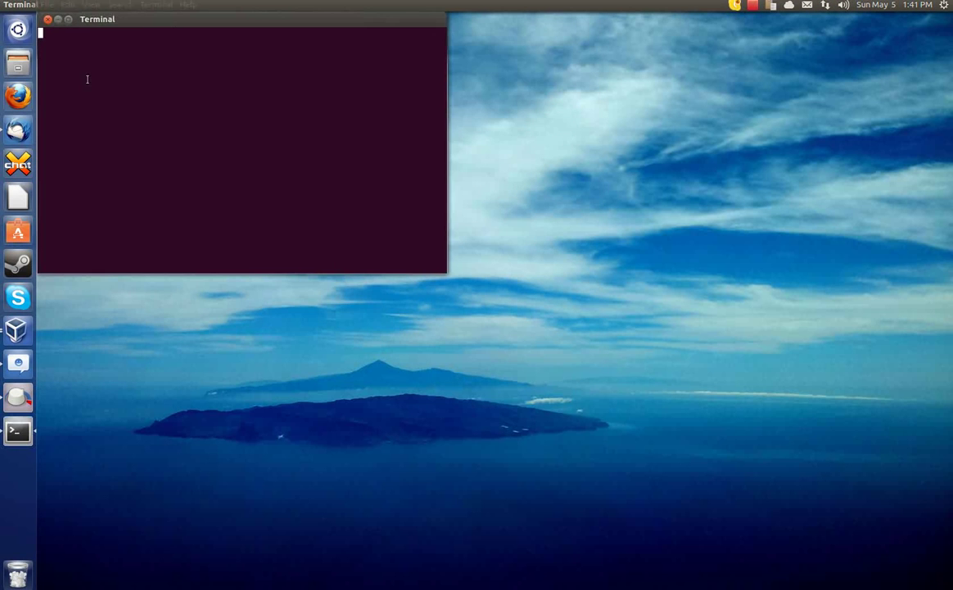
pyautogui.moveTo(122, 23); pyautogui.dragTo(534, 181)
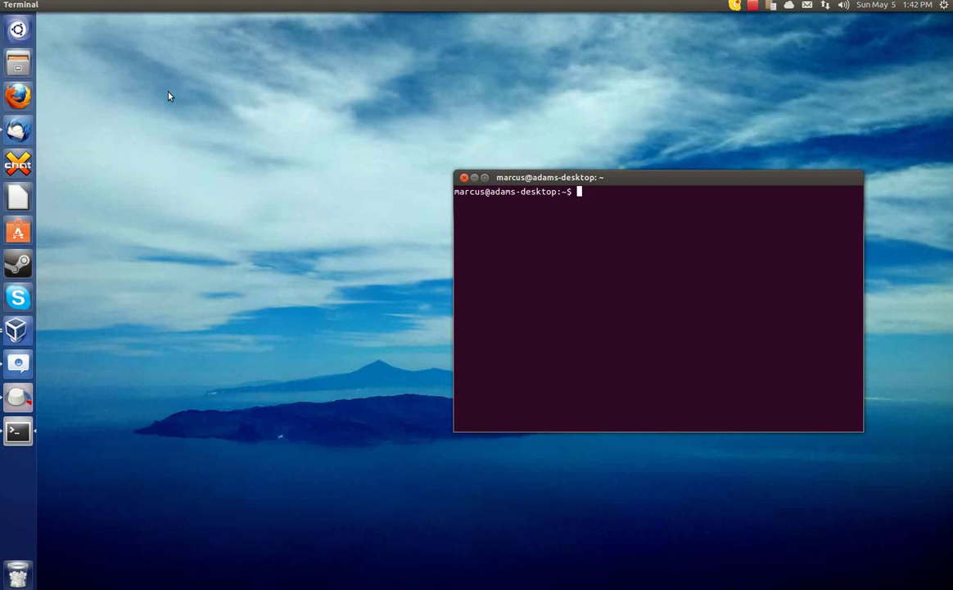
pyautogui.moveTo(535, 178); pyautogui.dragTo(525, 138)
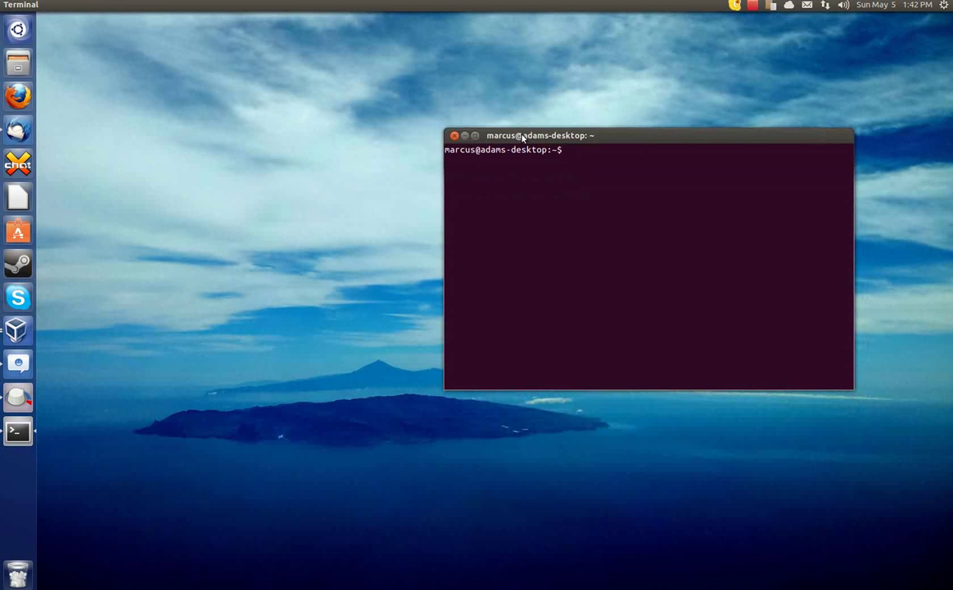
pyautogui.moveTo(523, 138); pyautogui.dragTo(311, 46)
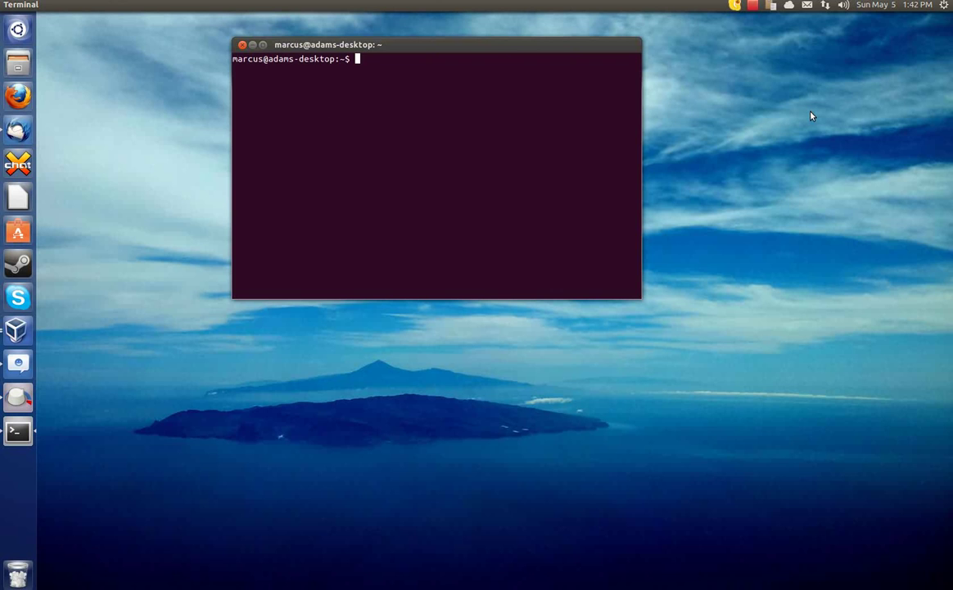
pyautogui.moveTo(449, 49); pyautogui.dragTo(464, 165)
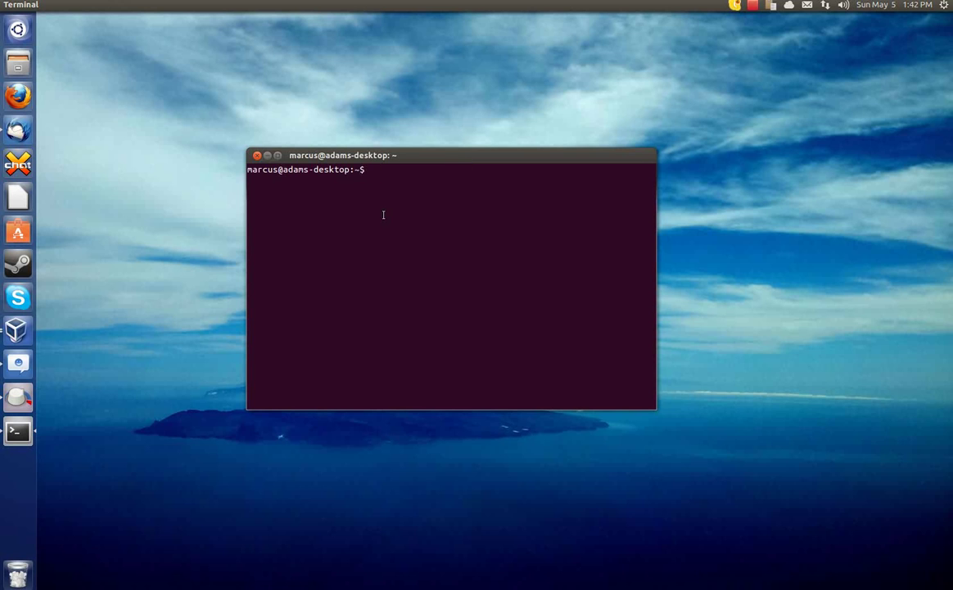
pyautogui.moveTo(374, 160); pyautogui.dragTo(261, 101)
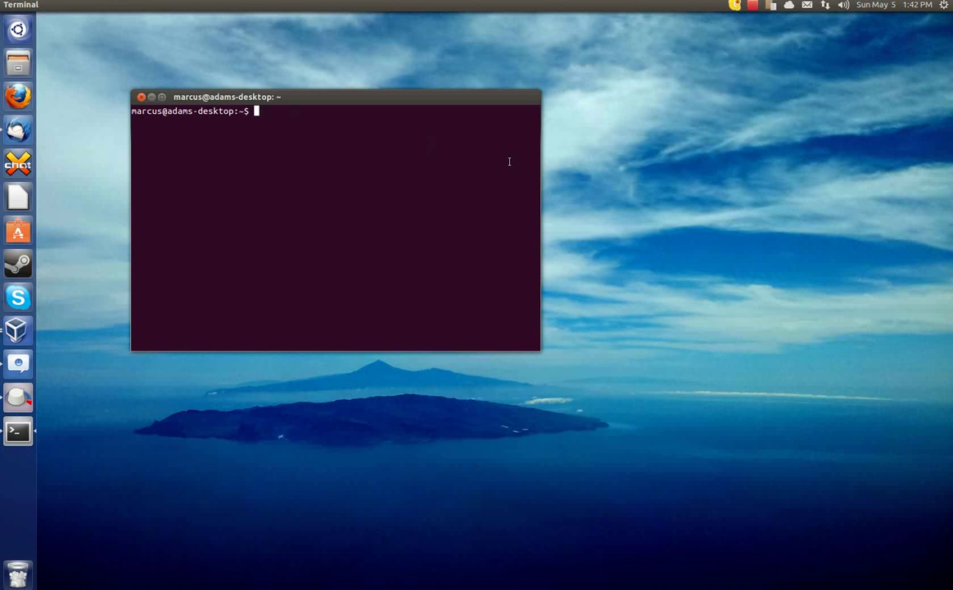
# Step: Run 'sudo gedit /etc/rc.local' and enter the administrator password to open the script
pyautogui.write('sudo gedit /etc/rc.local')
pyautogui.press('Return')
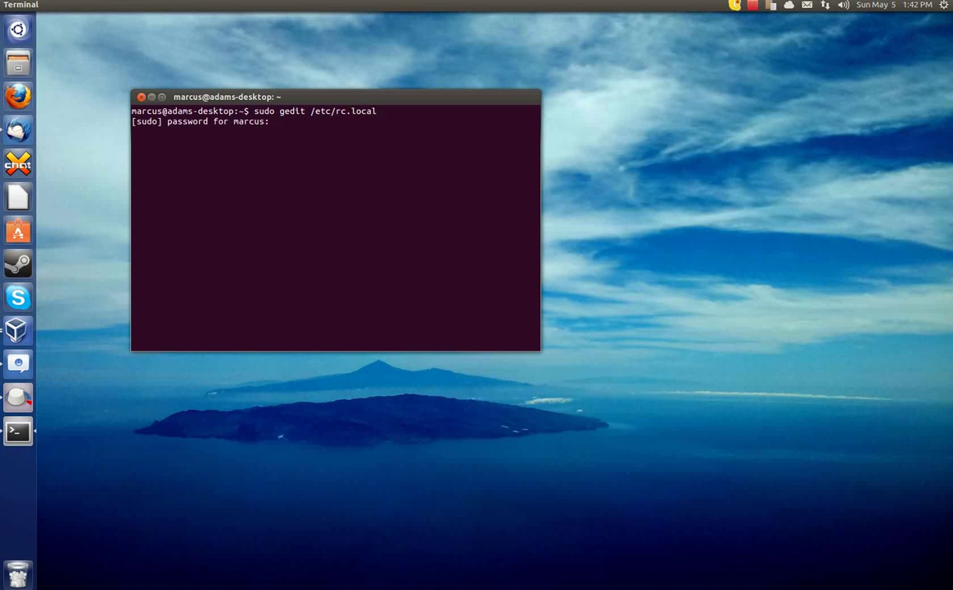
pyautogui.press('Return')
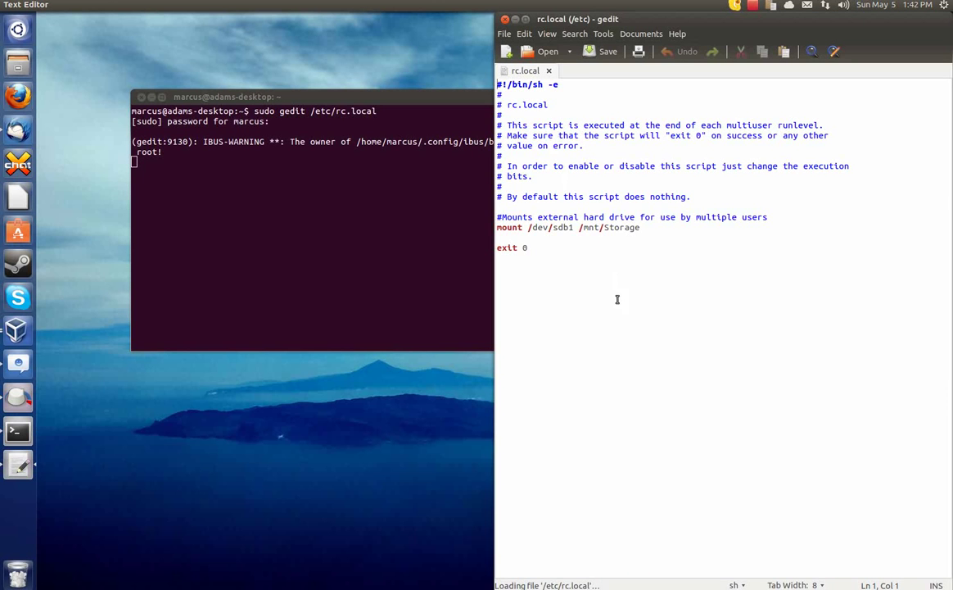
pyautogui.moveTo(525, 18); pyautogui.dragTo(176, 20)
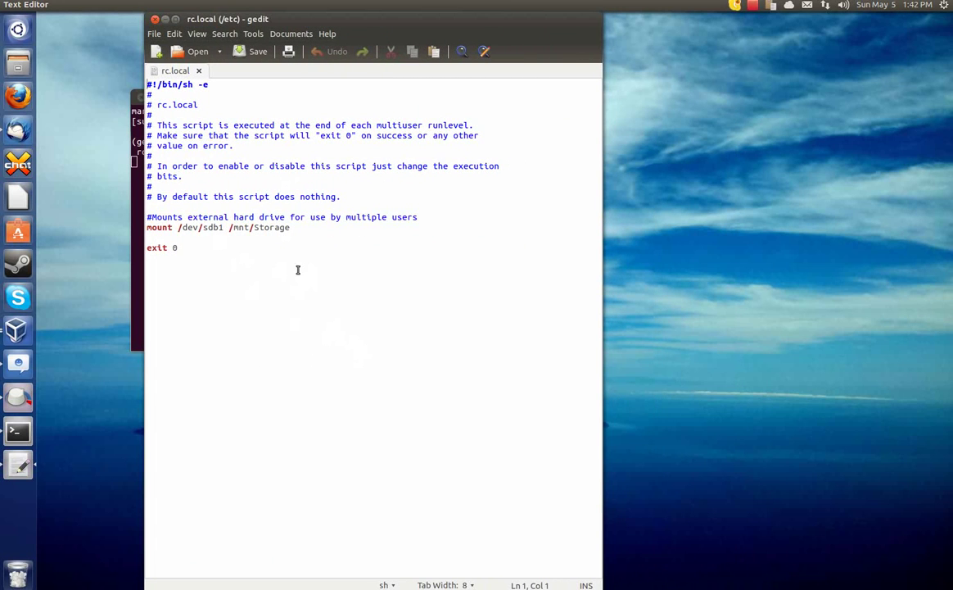
pyautogui.moveTo(149, 220); pyautogui.dragTo(211, 244)
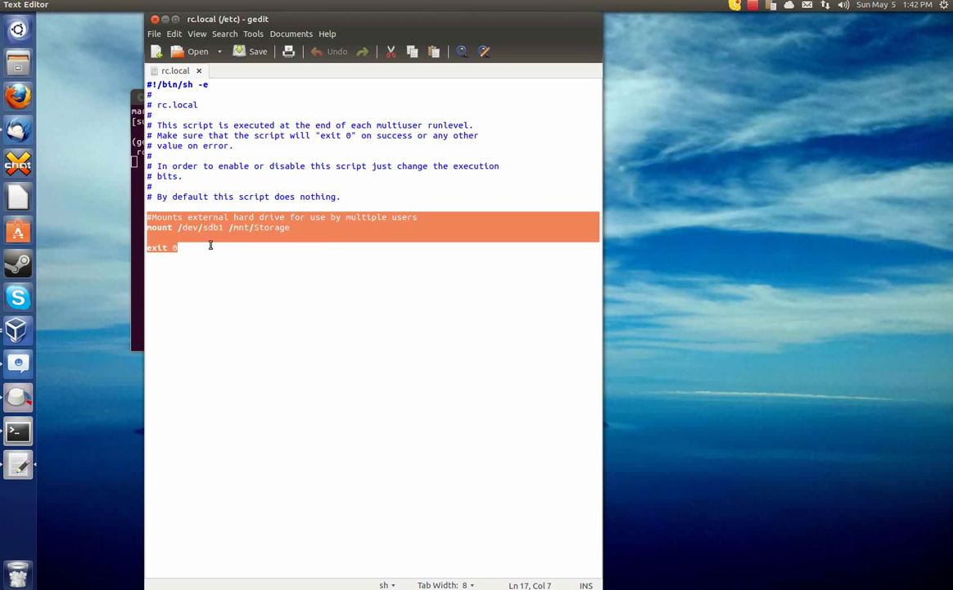
pyautogui.click(219, 230)
pyautogui.moveTo(289, 228); pyautogui.dragTo(148, 220)
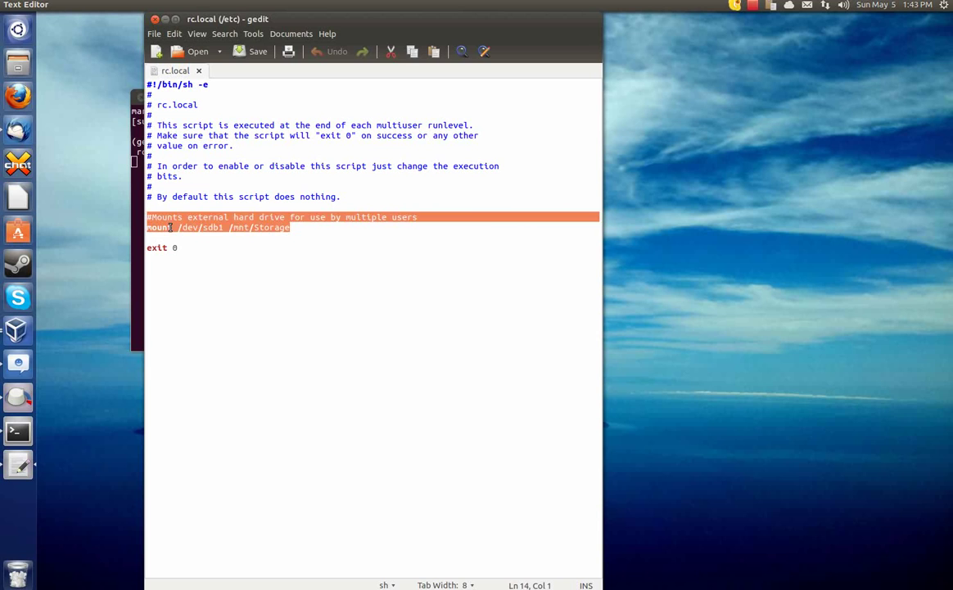
pyautogui.click(171, 228)
pyautogui.click(181, 227)
pyautogui.moveTo(181, 228); pyautogui.dragTo(292, 233)
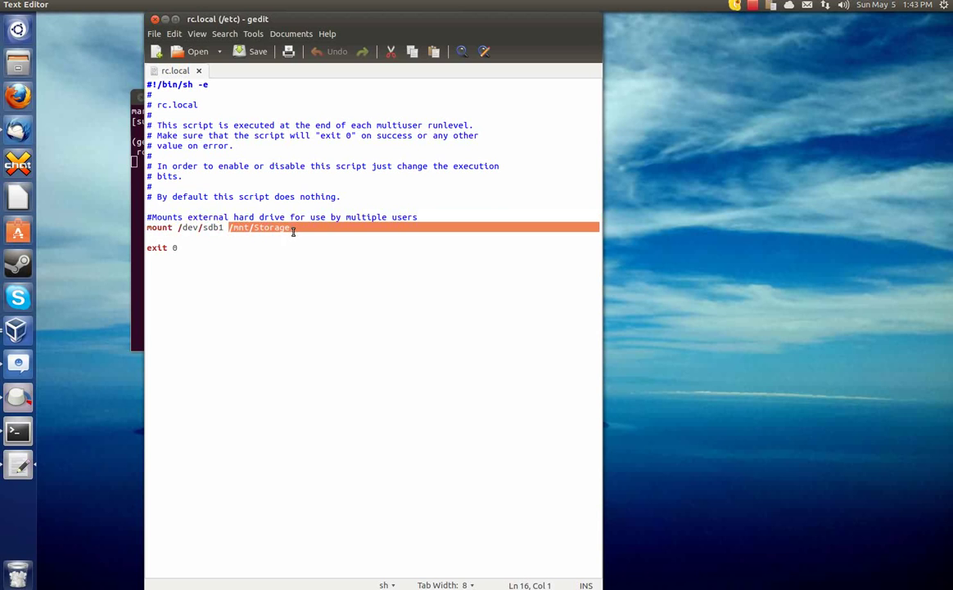
pyautogui.click(290, 229)
pyautogui.click(229, 228)
pyautogui.moveTo(230, 228); pyautogui.dragTo(292, 227)
pyautogui.click(292, 228)
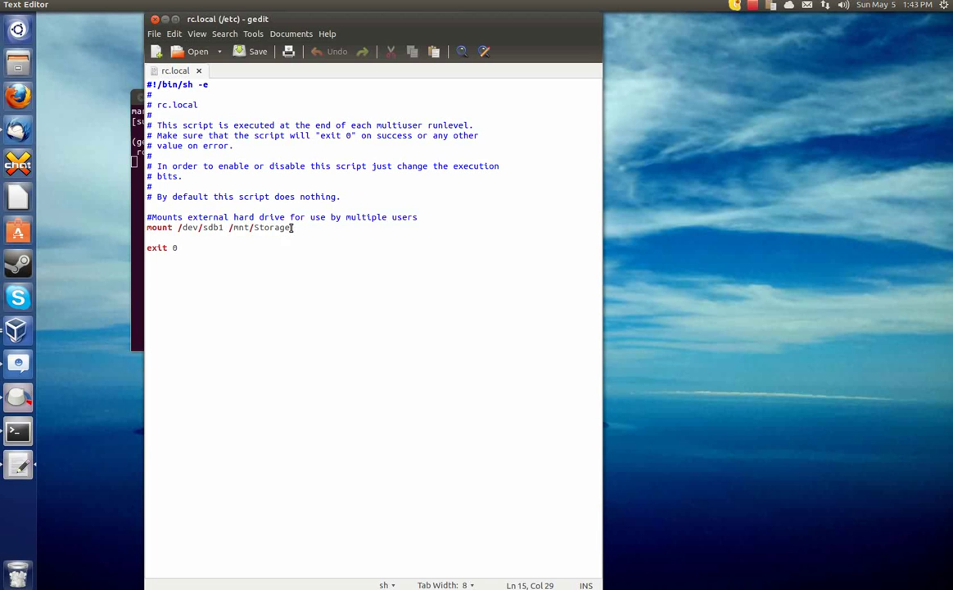
pyautogui.moveTo(229, 228); pyautogui.dragTo(296, 227)
pyautogui.click(295, 228)
# Step: Close gedit and Terminal, browse /mnt/Storage in Files, then show the launcher's Storage bookmark
pyautogui.click(155, 19)
pyautogui.click(140, 97)
pyautogui.click(26, 70)
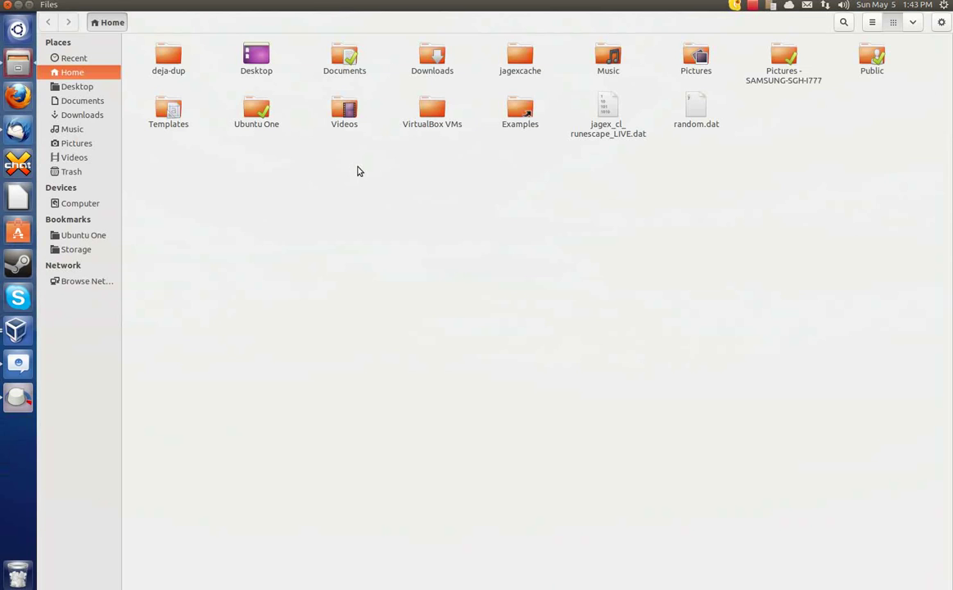
pyautogui.write('/mnt/Storage')
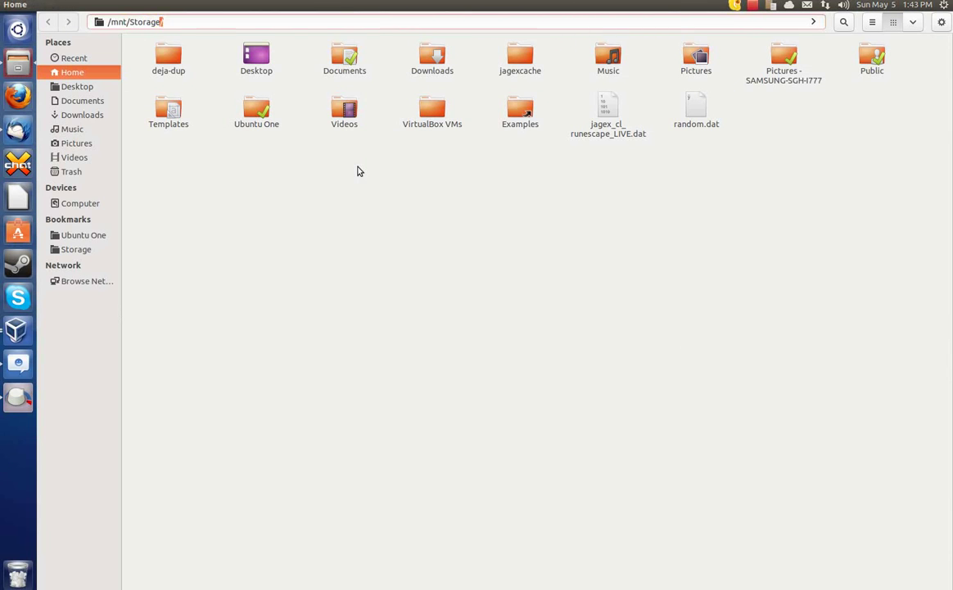
pyautogui.press('Return')
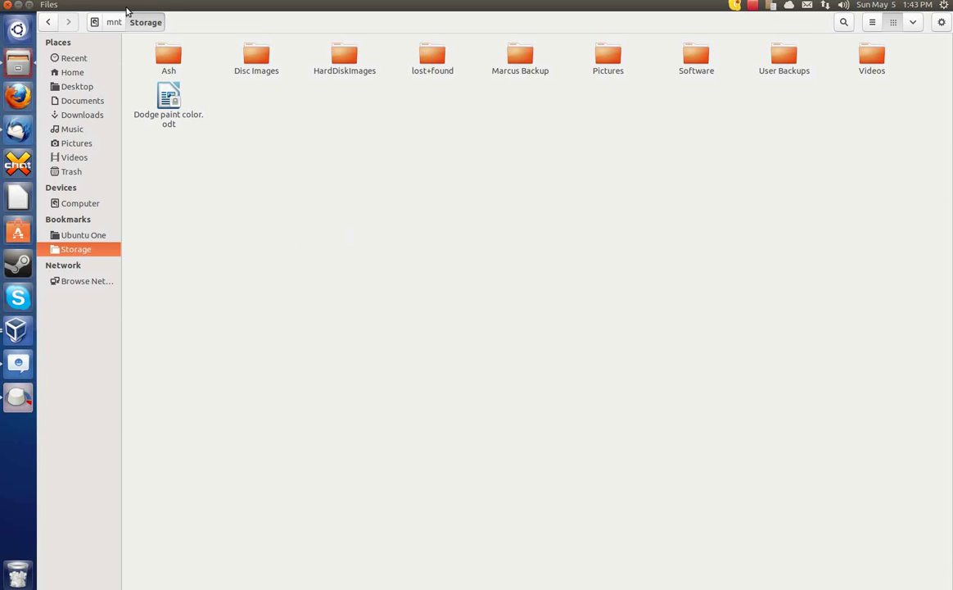
pyautogui.click(11, 4)
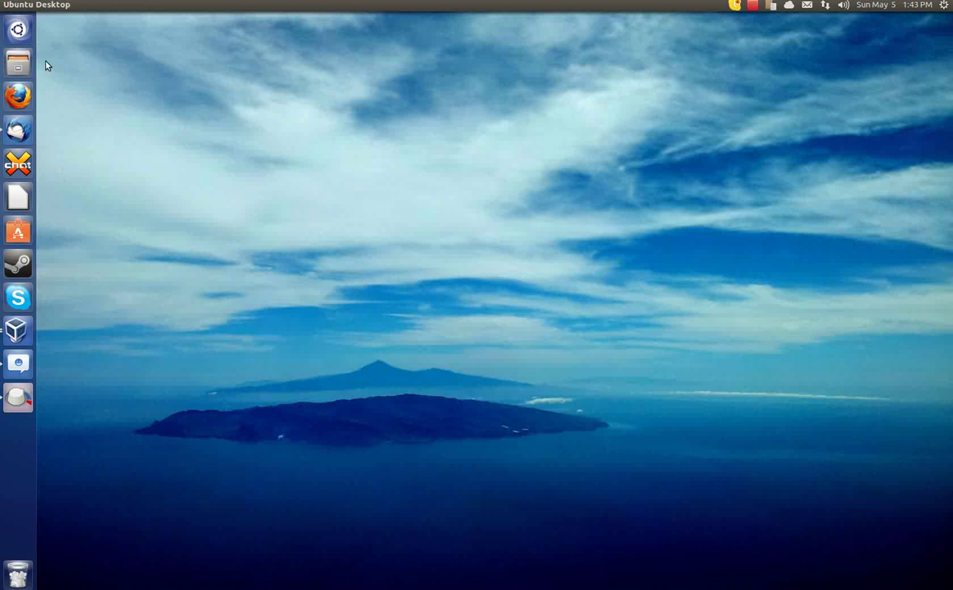
pyautogui.rightClick(19, 59)
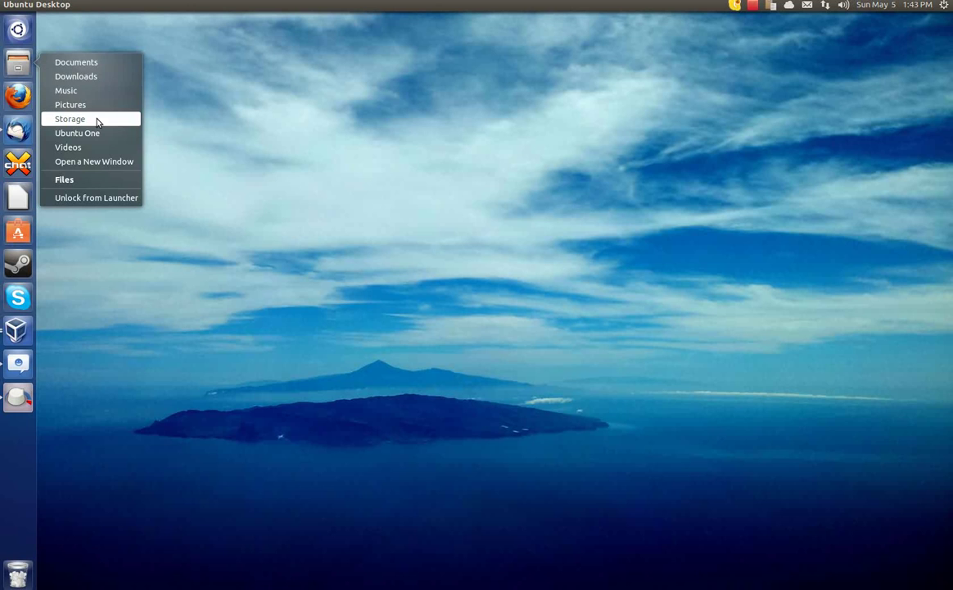